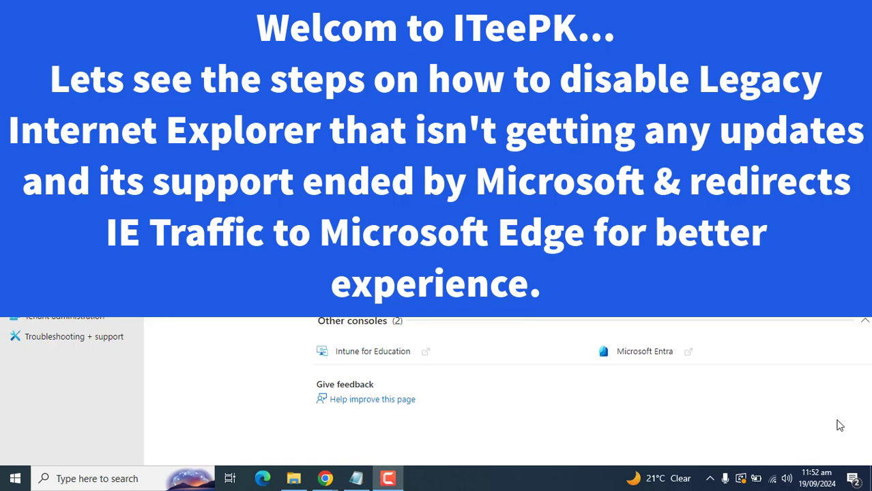
# Step: Show and select the full intune.microsoft.com admin center address in the address bar
pyautogui.click(388, 478)
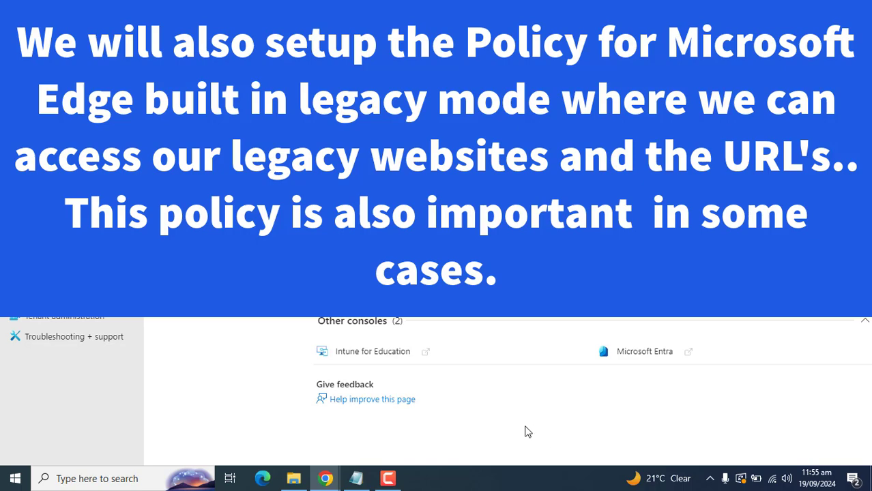
pyautogui.click(388, 478)
pyautogui.click(401, 482)
pyautogui.click(399, 480)
pyautogui.click(403, 481)
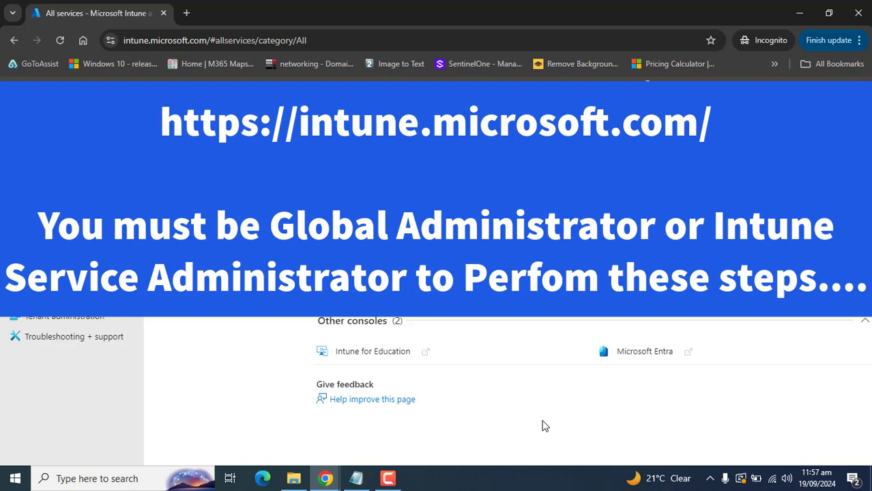
pyautogui.click(208, 41)
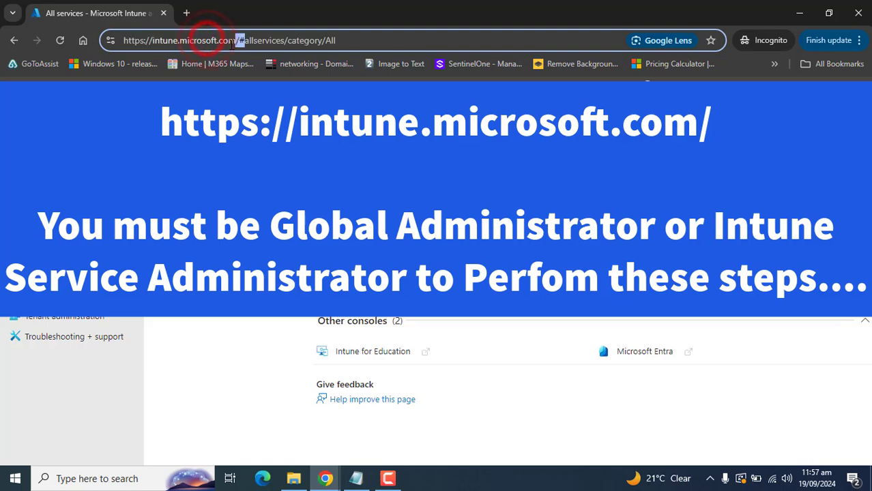
pyautogui.click(236, 41)
pyautogui.hotkey('shift', 'Home')
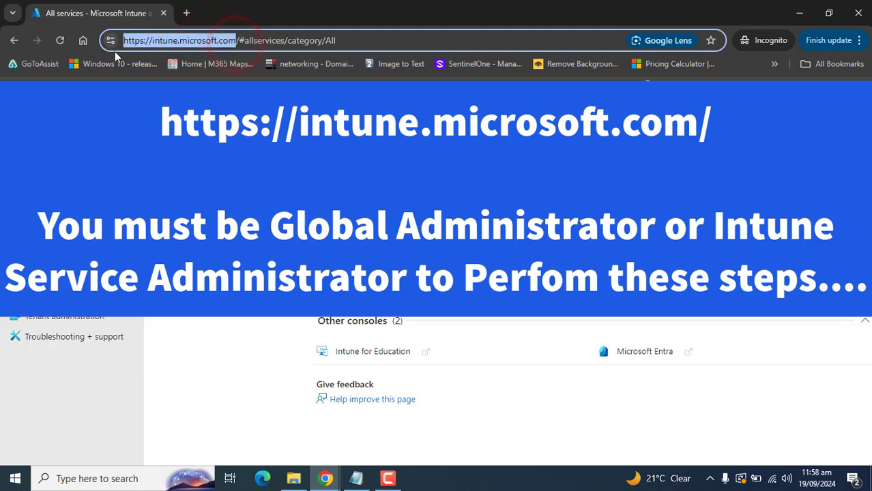
# Step: Go to the Devices section of the admin center
pyautogui.click(250, 369)
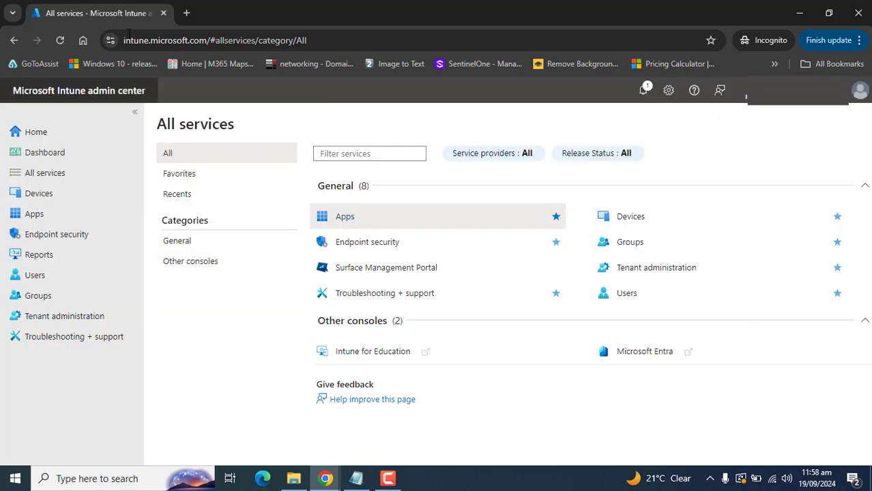
pyautogui.click(40, 197)
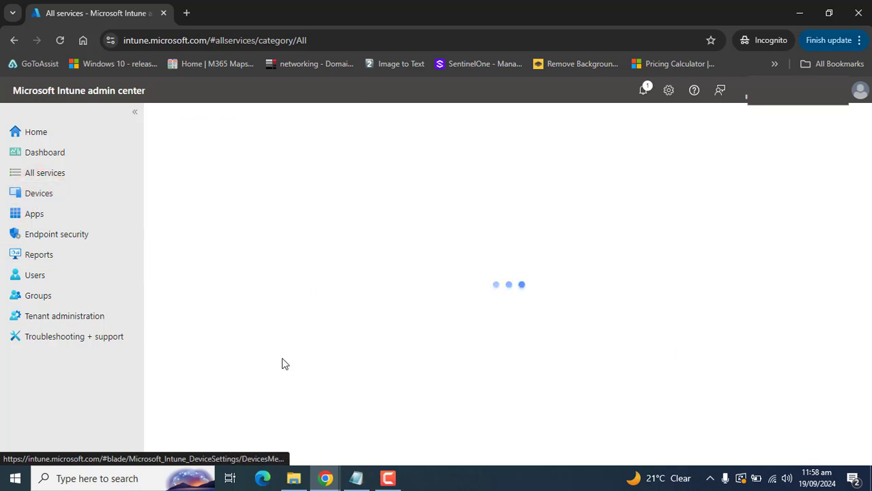
pyautogui.moveTo(307, 269); pyautogui.dragTo(271, 335)
# Step: From Configuration policies, create a new Windows 10 and later Settings catalog profile
pyautogui.click(225, 291)
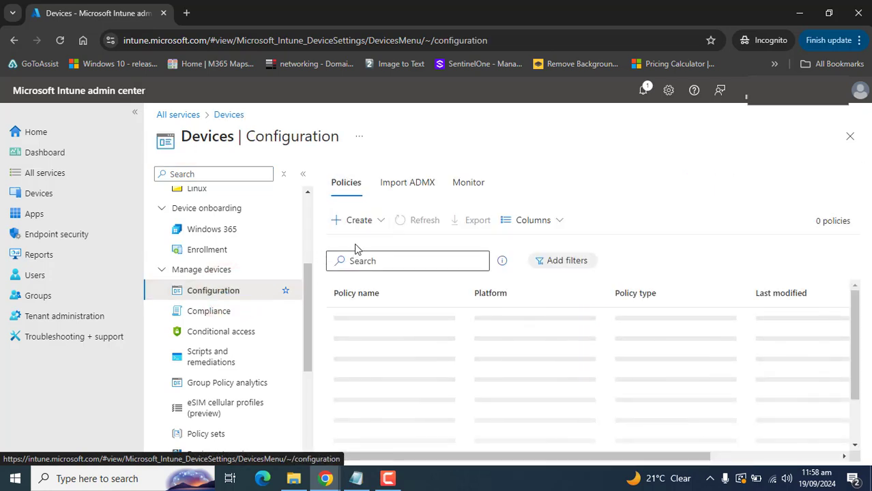
pyautogui.click(372, 221)
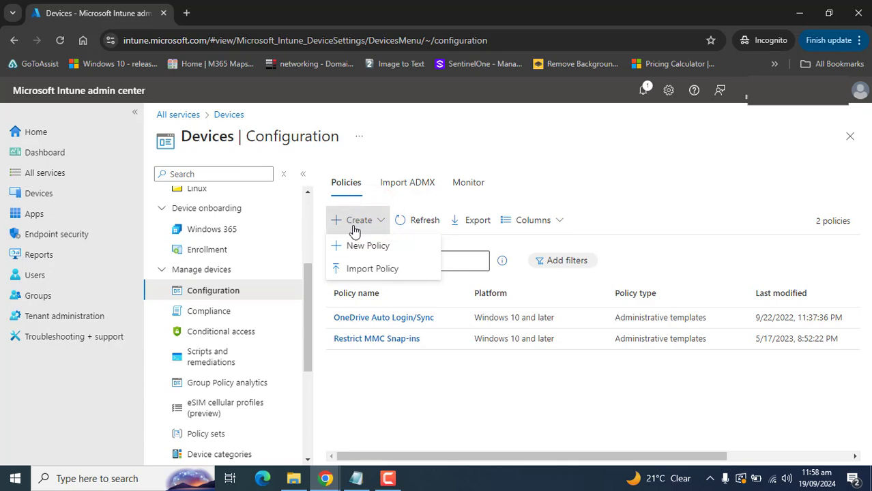
pyautogui.click(362, 248)
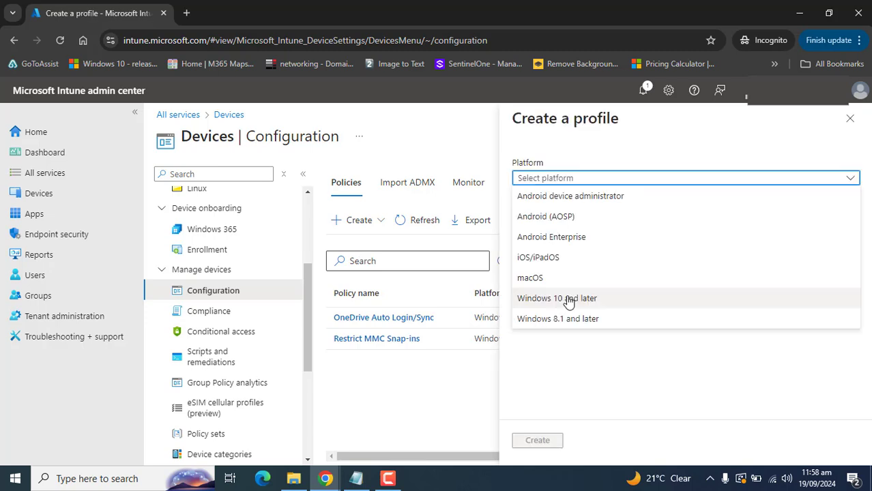
pyautogui.click(567, 298)
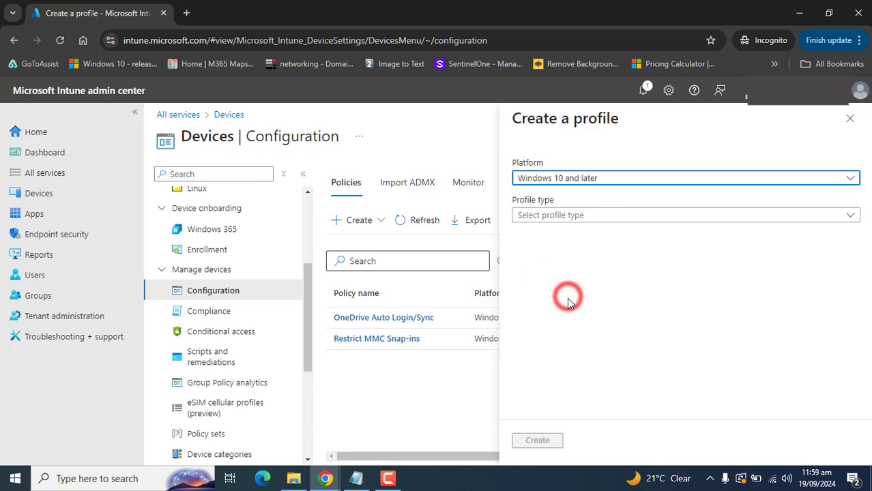
pyautogui.click(632, 215)
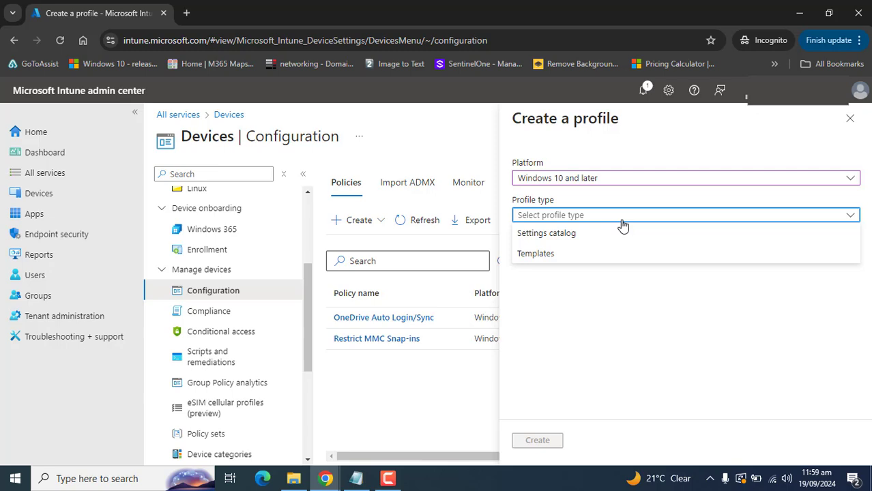
pyautogui.click(551, 233)
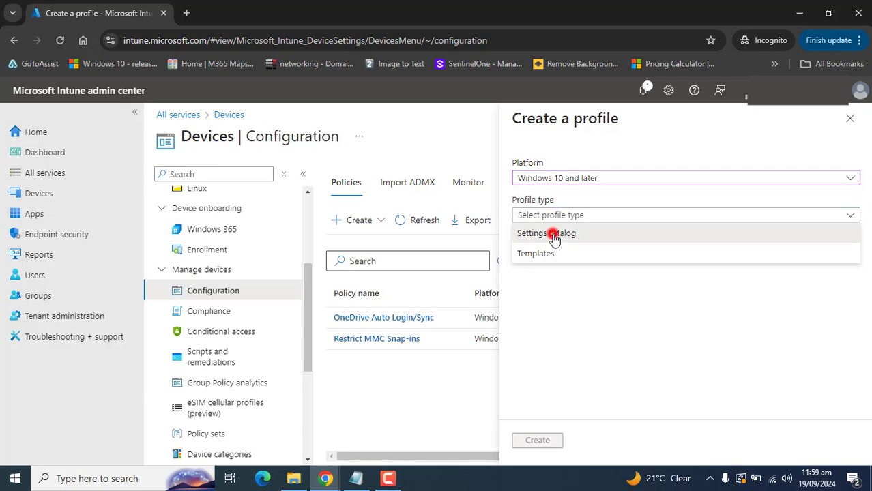
pyautogui.click(537, 440)
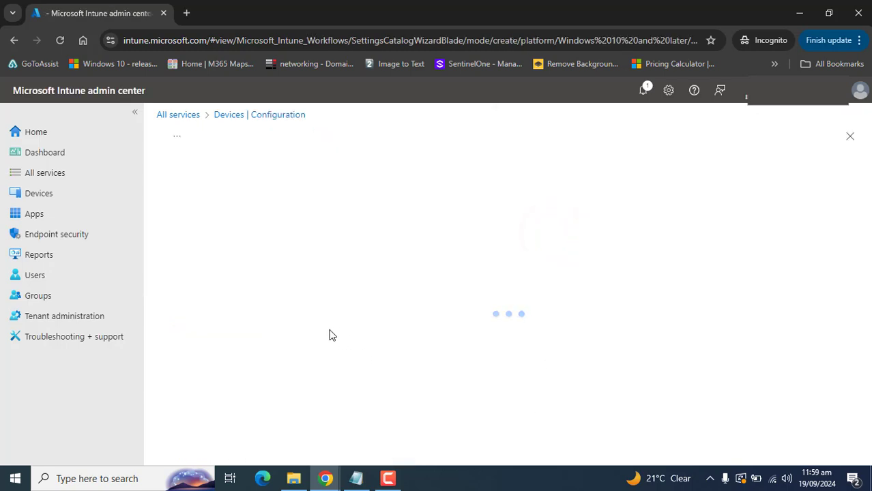
# Step: Name the profile 'Block Internet Explorer', reuse that text as its description, and continue
pyautogui.click(361, 215)
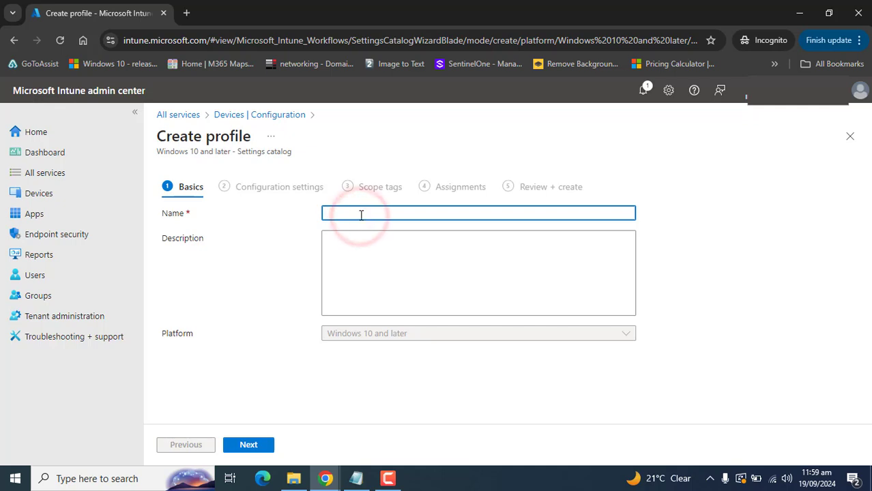
pyautogui.write('Block INT')
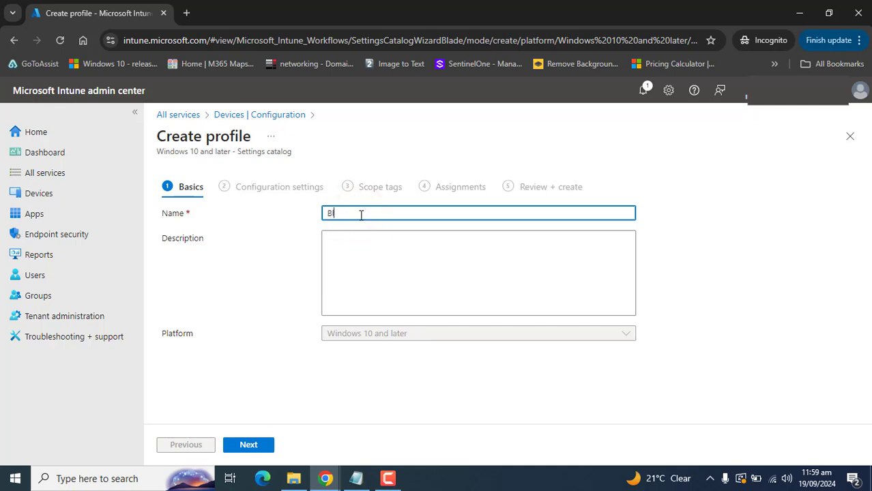
pyautogui.write('ernet Explorere')
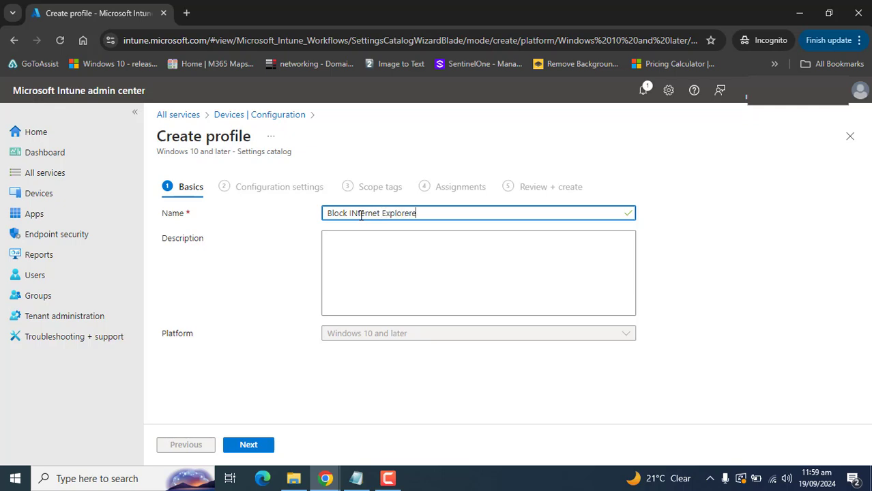
pyautogui.click(361, 213)
pyautogui.press('BackSpace')
pyautogui.press('BackSpace')
pyautogui.write('nt')
pyautogui.hotkey('ctrl', 'a')
pyautogui.hotkey('ctrl', 'c')
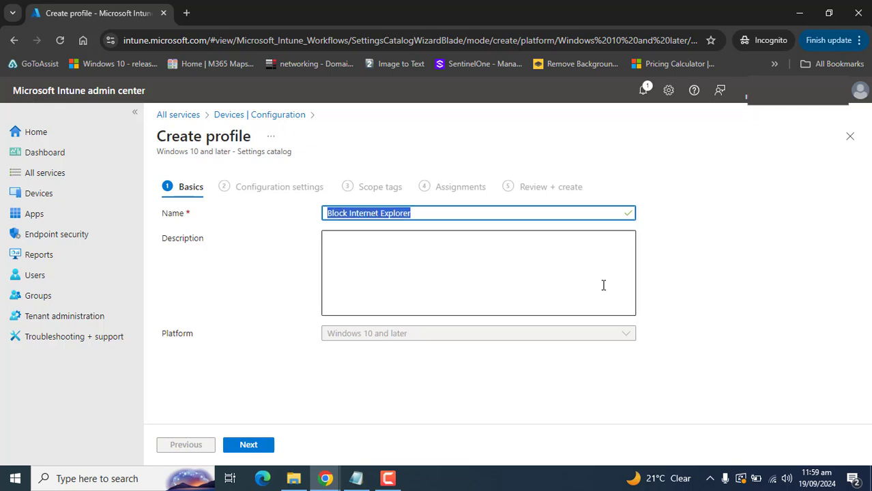
pyautogui.click(430, 268)
pyautogui.hotkey('ctrl', 'v')
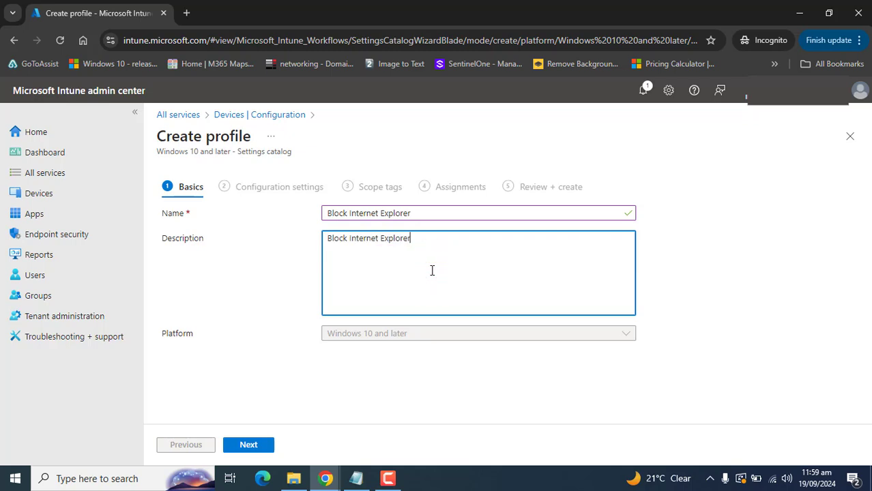
pyautogui.click(388, 479)
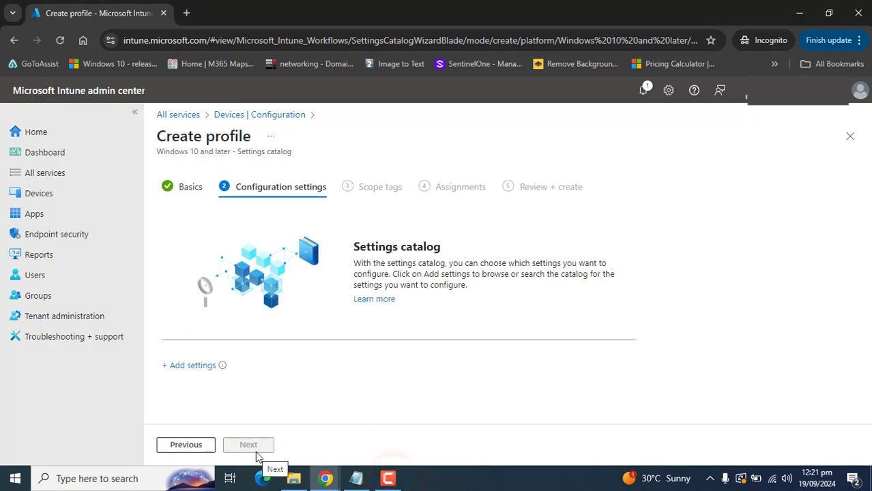
# Step: Search 'disable internet' and tick 'Disable Internet Explorer 11 as a standalone browser' under Internet Explorer
pyautogui.click(197, 369)
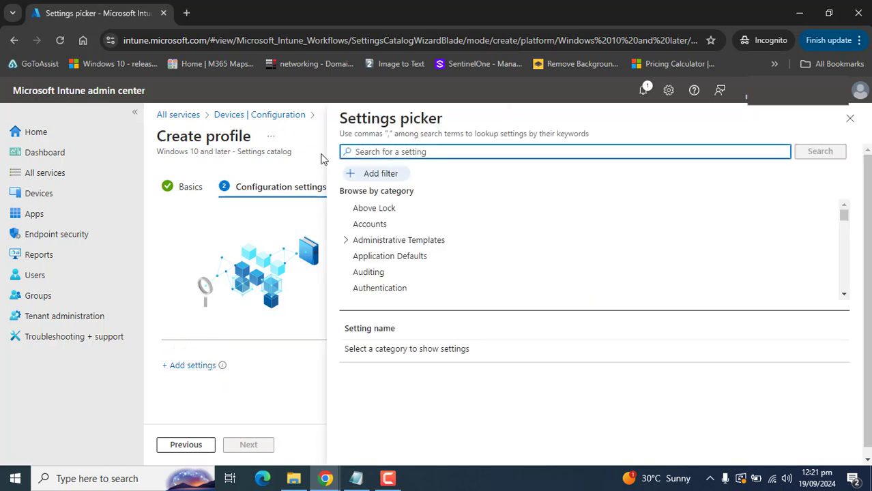
pyautogui.write('disable i')
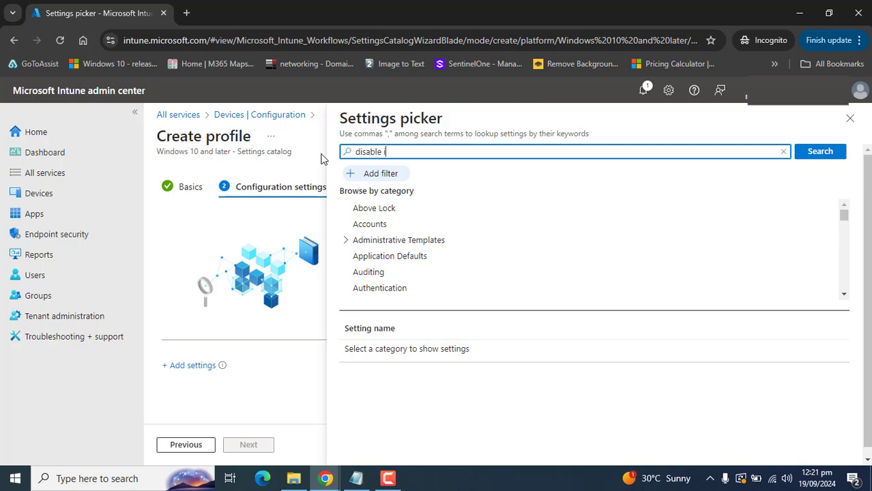
pyautogui.write('nternet')
pyautogui.press('Tab')
pyautogui.press('Return')
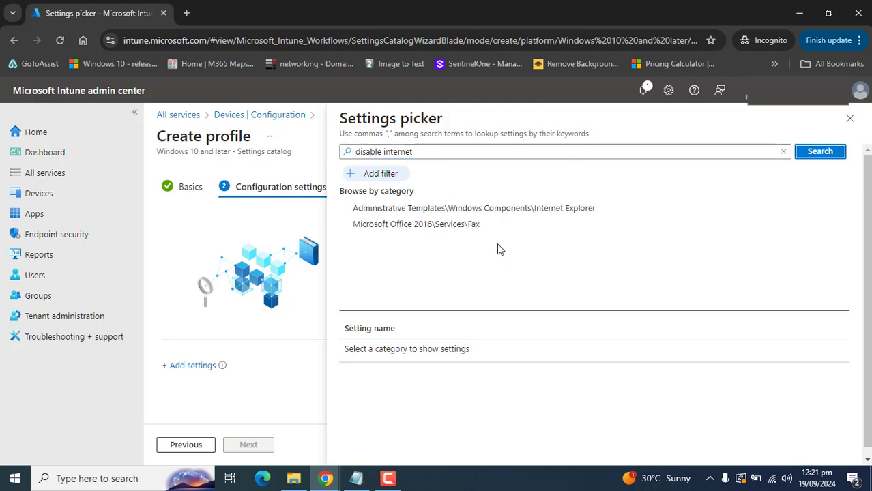
pyautogui.click(444, 209)
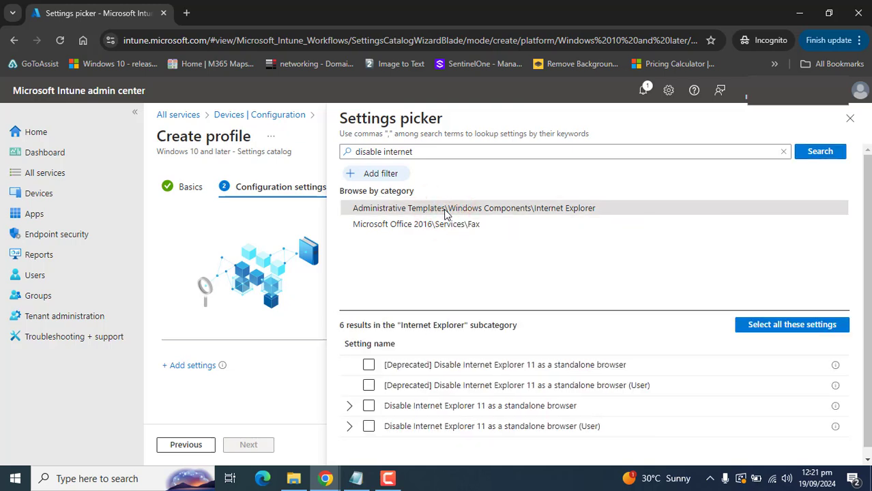
pyautogui.moveTo(868, 255); pyautogui.dragTo(869, 263)
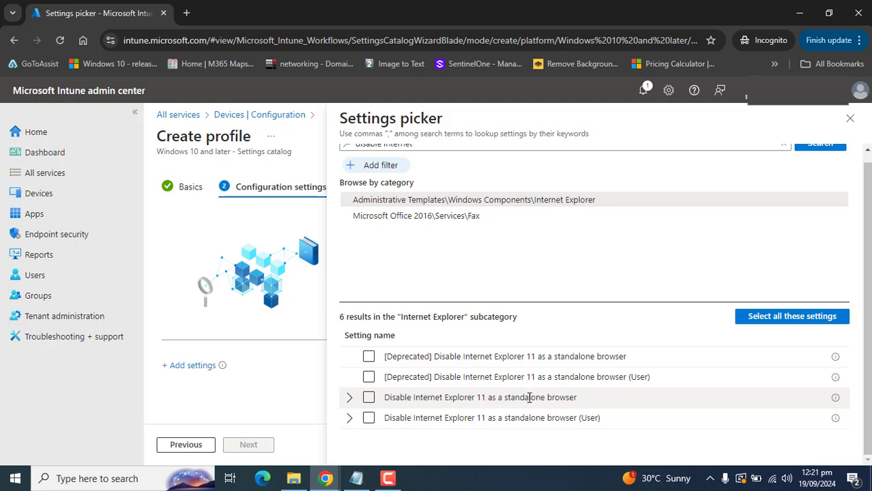
pyautogui.click(369, 400)
pyautogui.click(369, 400)
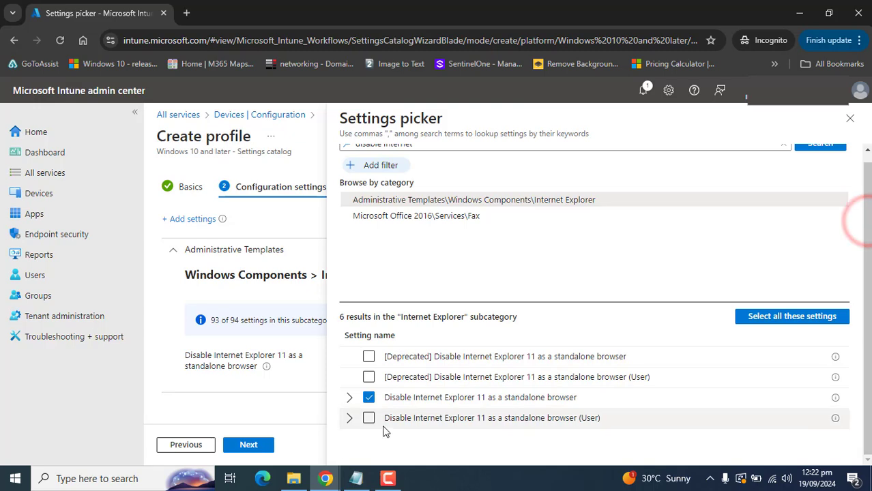
pyautogui.click(388, 478)
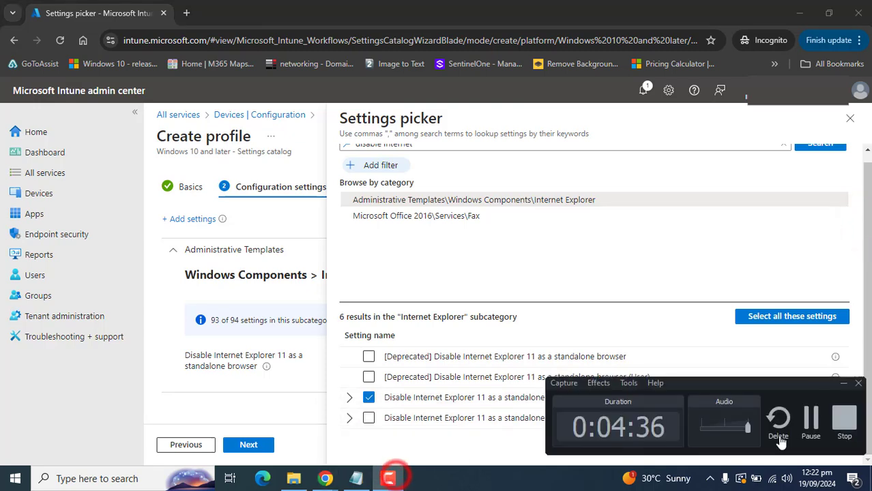
pyautogui.scroll(1, 847, 187)
pyautogui.moveTo(434, 152); pyautogui.dragTo(339, 155)
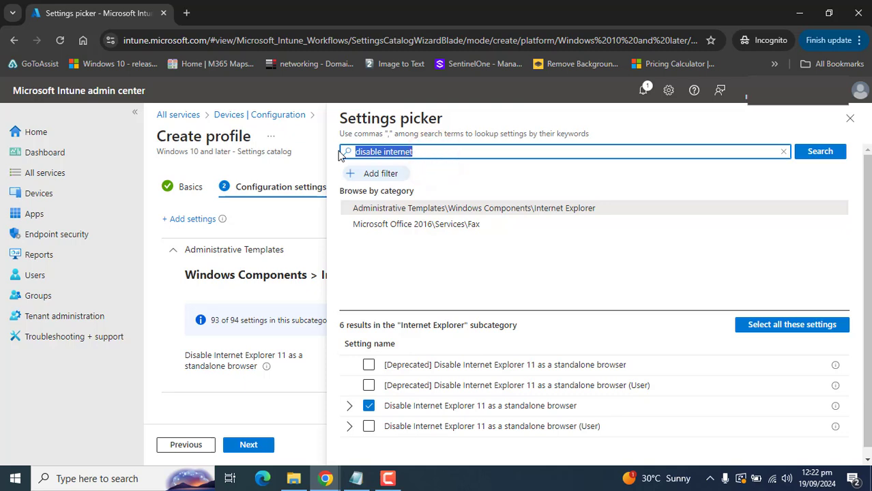
# Step: Search 'internet explorer integration' and tick Microsoft Edge's 'Configure Internet Explorer integration'
pyautogui.write('inter')
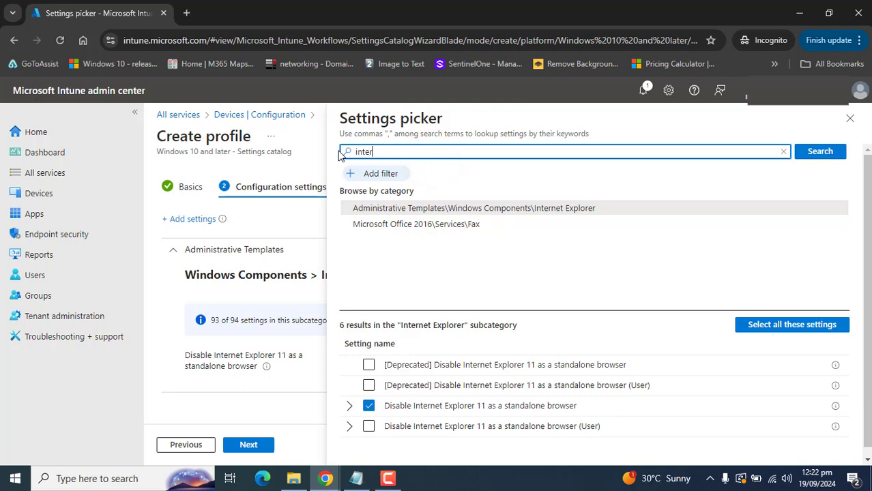
pyautogui.write('net explorer integration')
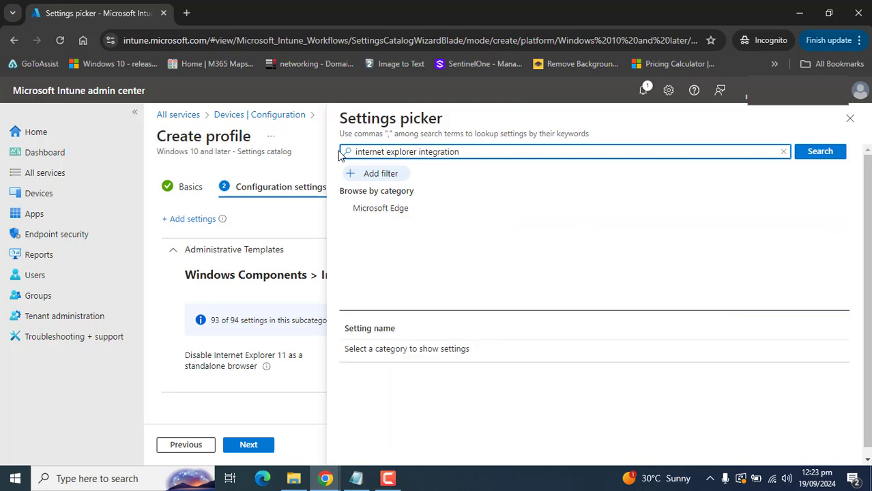
pyautogui.click(403, 216)
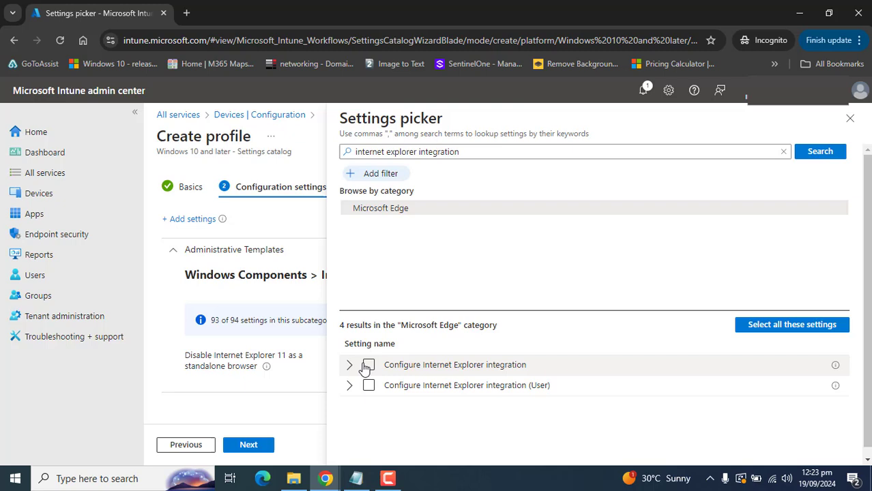
pyautogui.click(368, 366)
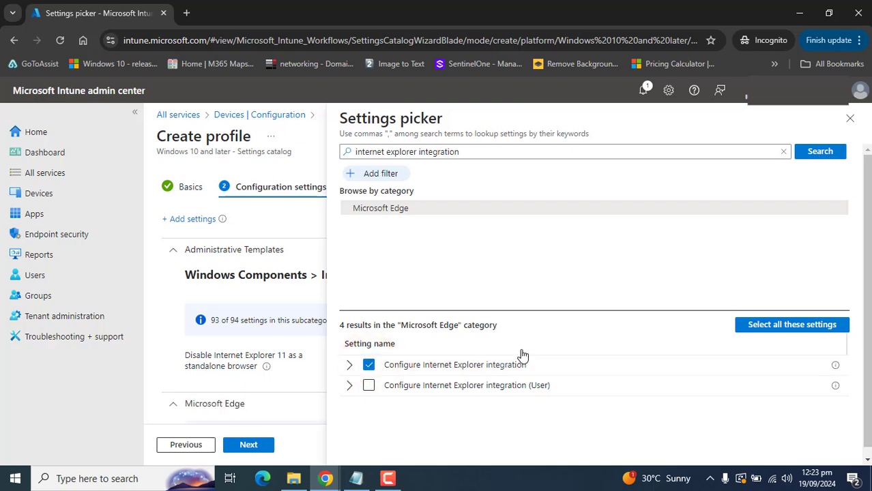
pyautogui.click(387, 478)
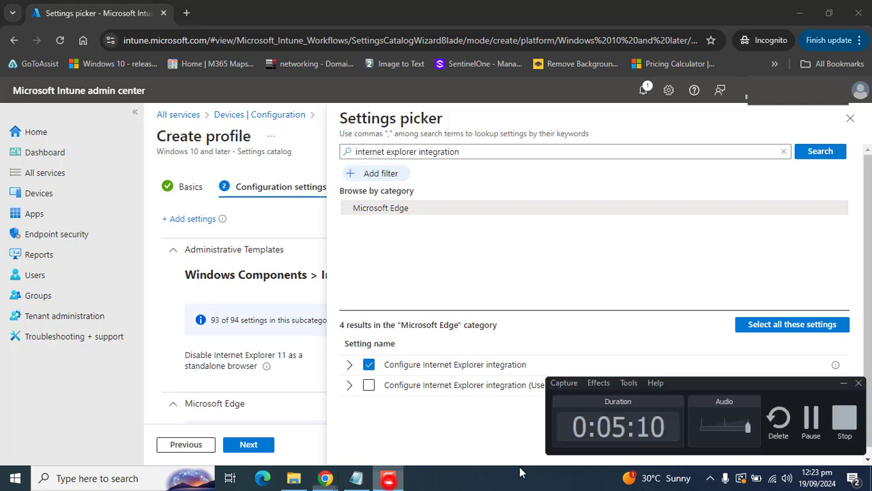
# Step: Search 'enterprise mode' and tick Microsoft Edge's 'Configure the Enterprise Mode Cloud Site List'
pyautogui.click(387, 479)
pyautogui.tripleClick(457, 155)
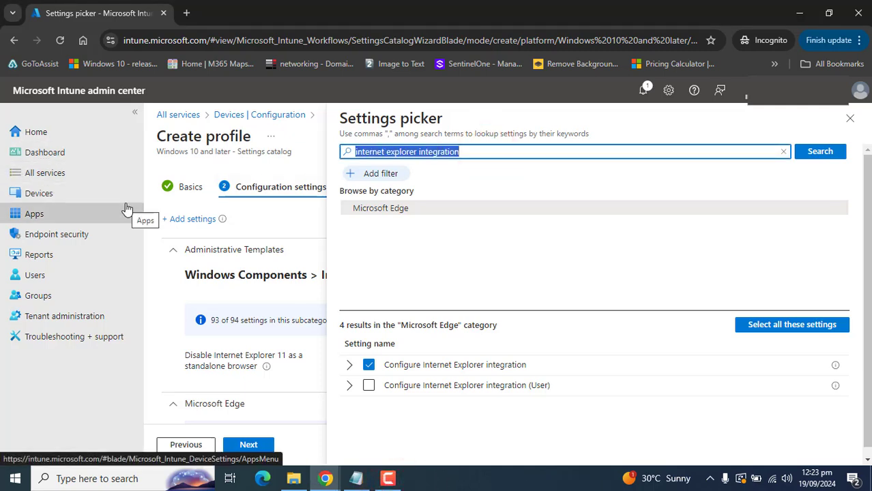
pyautogui.write('enterprise mod')
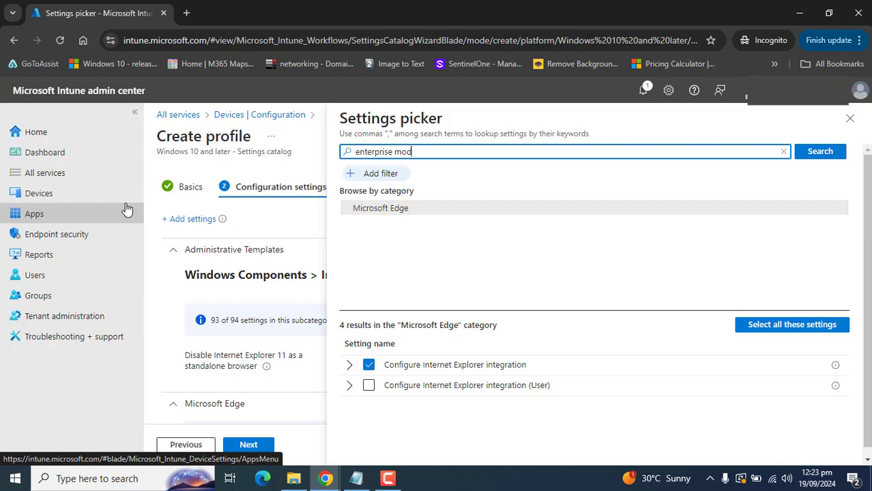
pyautogui.write('e')
pyautogui.press('Return')
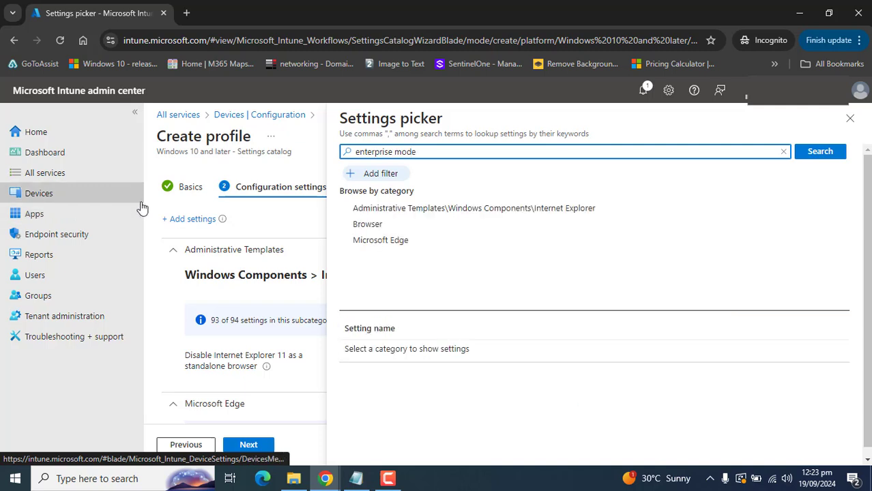
pyautogui.click(369, 244)
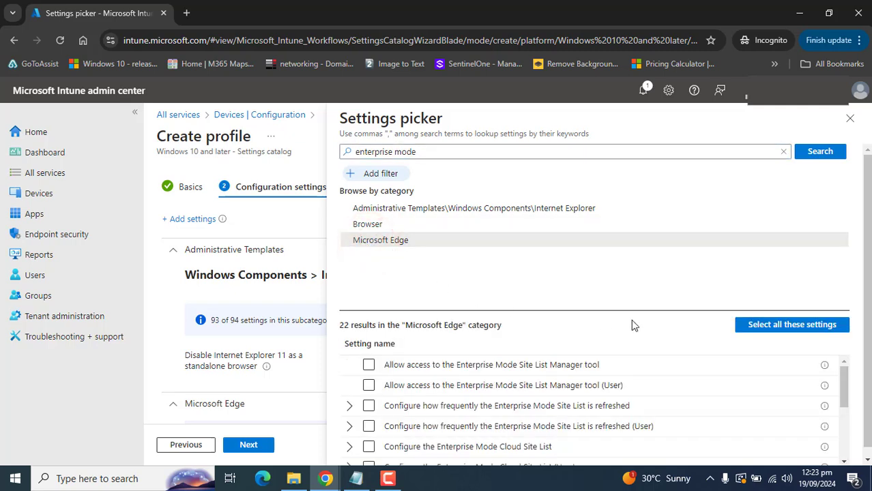
pyautogui.moveTo(844, 374); pyautogui.dragTo(842, 391)
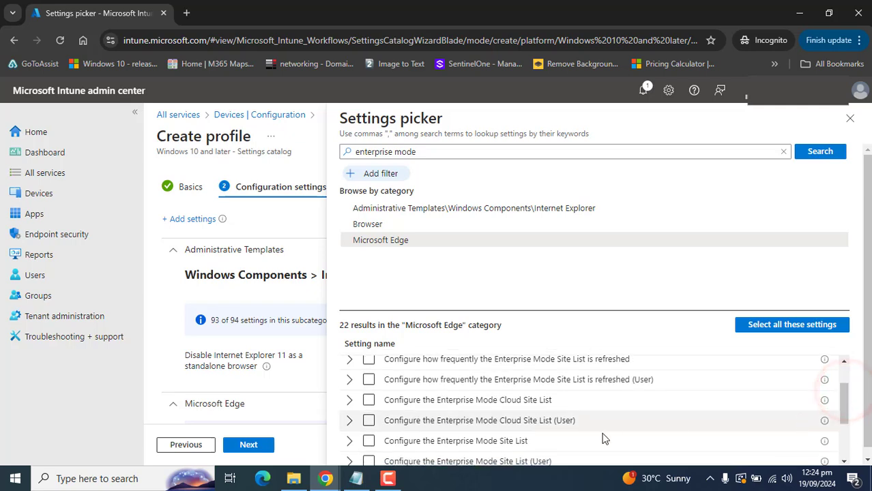
pyautogui.click(369, 400)
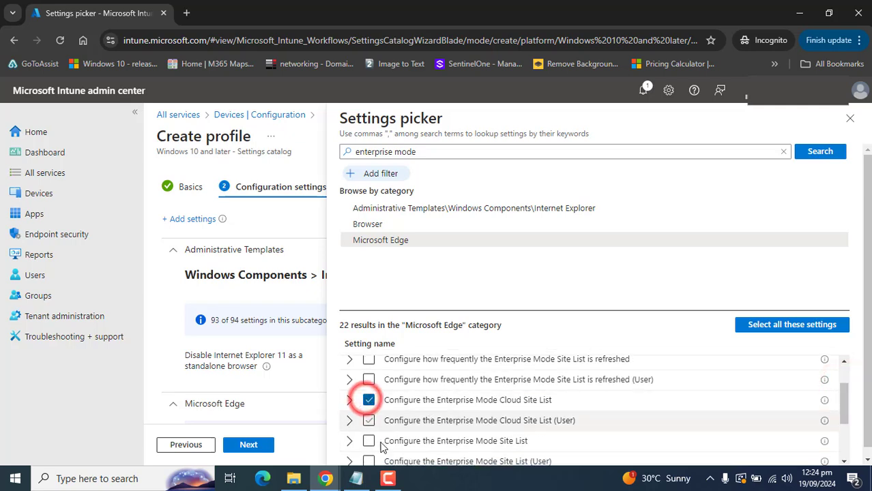
pyautogui.click(327, 476)
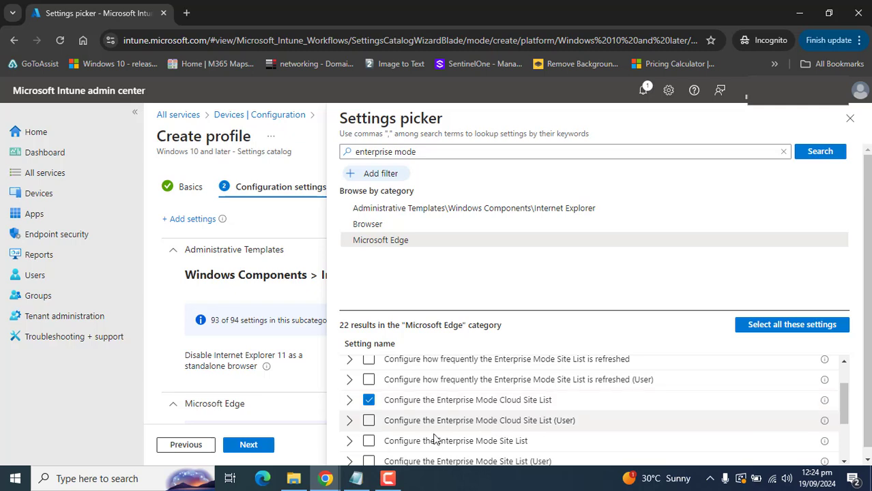
pyautogui.click(388, 478)
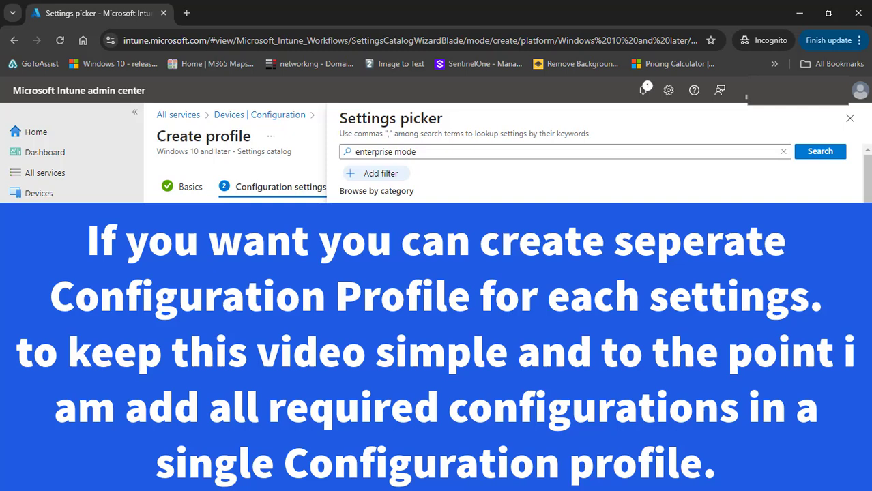
# Step: Close the picker, enable the IE11 standalone-browser block, and set its notification to Never
pyautogui.click(850, 119)
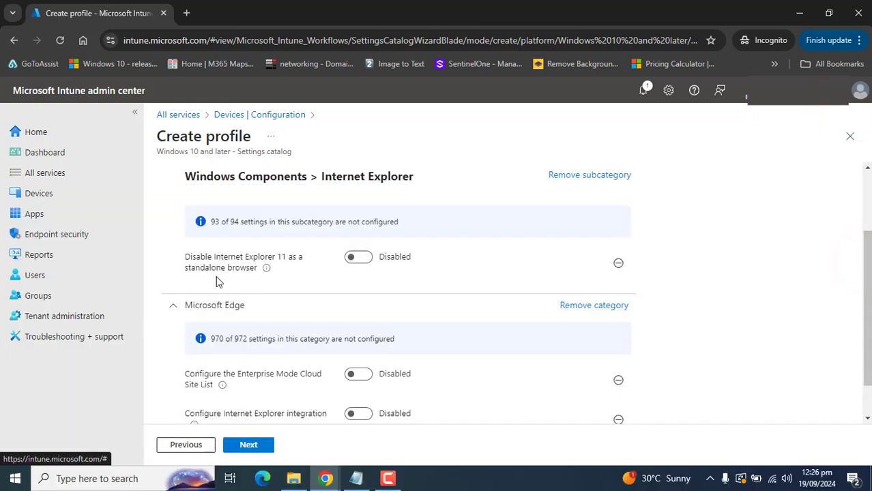
pyautogui.click(367, 258)
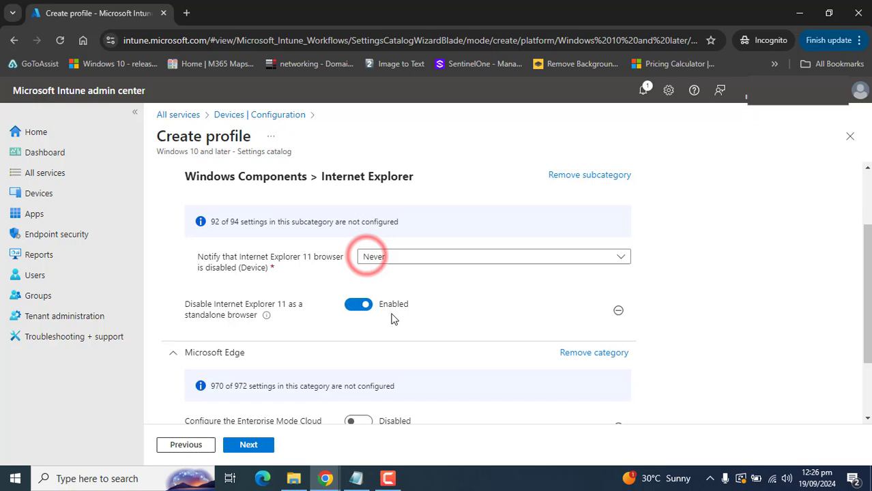
pyautogui.click(412, 257)
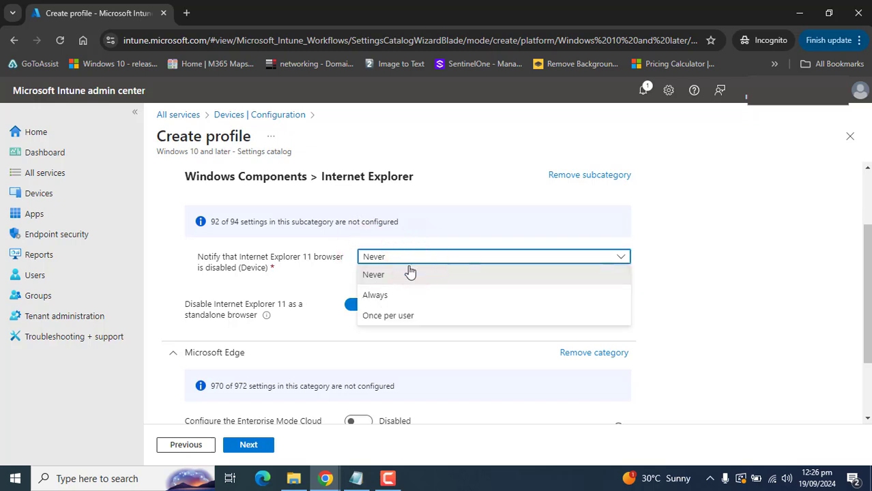
pyautogui.click(321, 277)
pyautogui.click(408, 255)
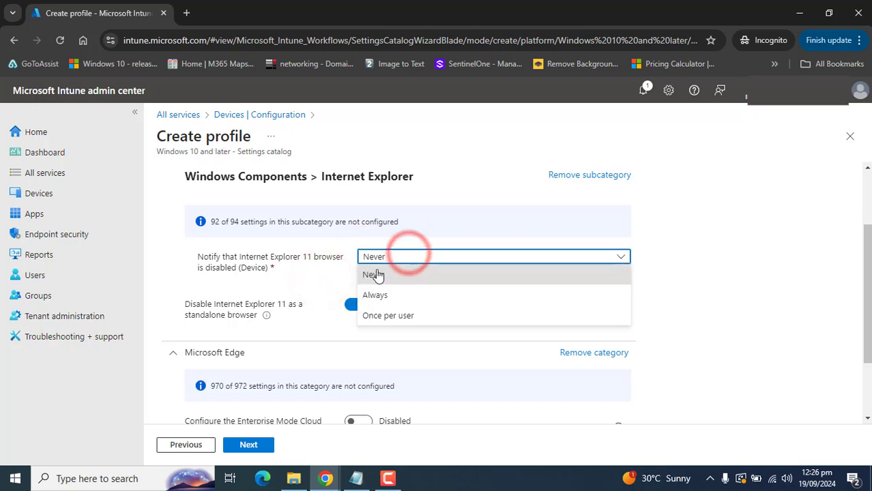
pyautogui.click(377, 275)
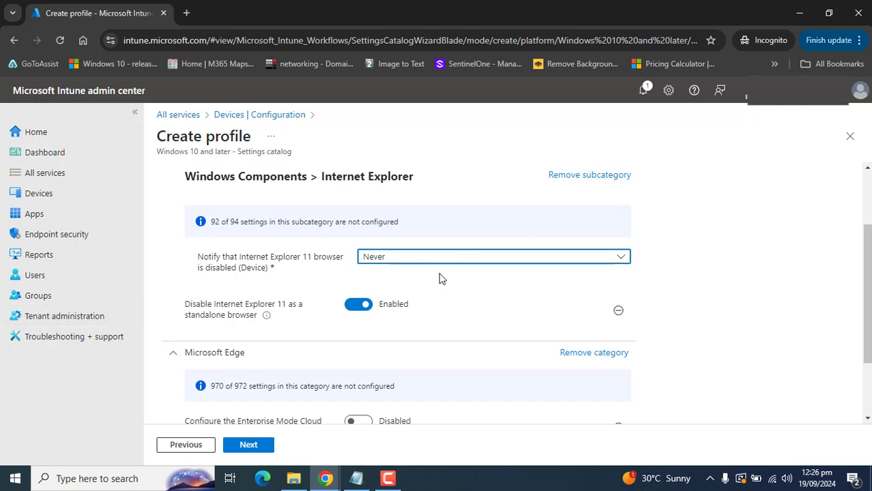
pyautogui.scroll(-3, 425, 409)
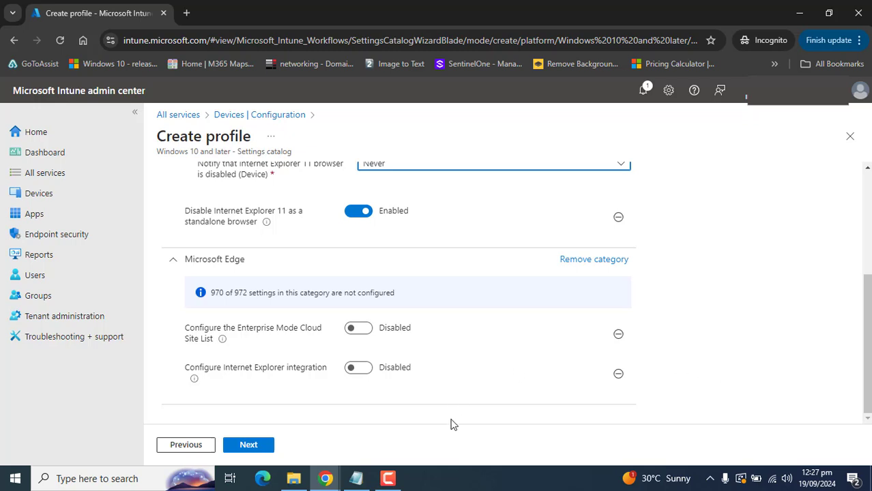
# Step: Edit the Enterprise Mode cloud site list URL field
pyautogui.click(324, 479)
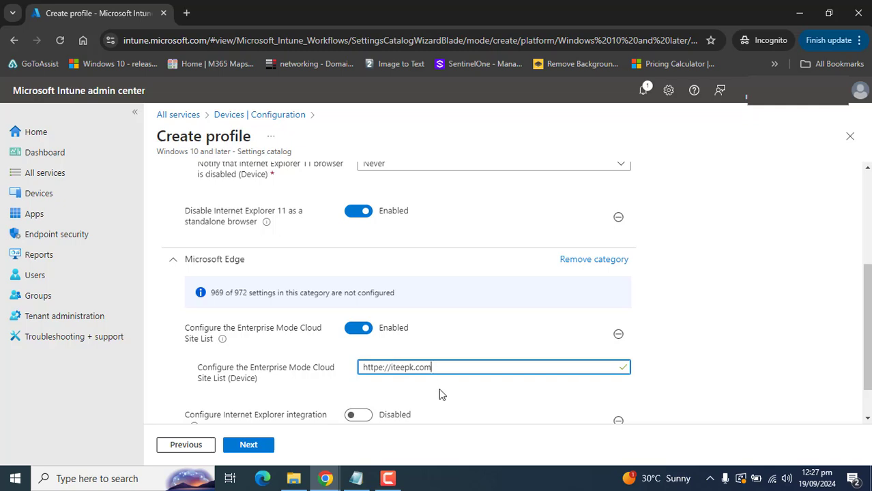
pyautogui.click(383, 369)
pyautogui.click(388, 478)
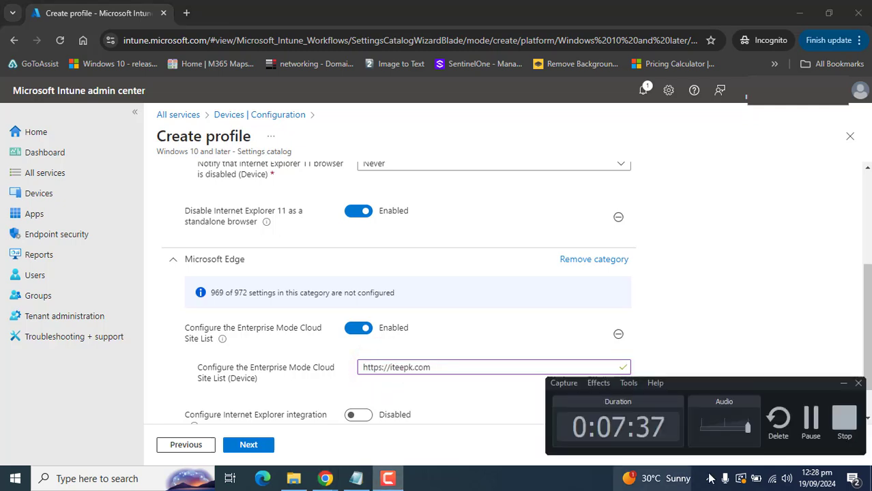
pyautogui.click(812, 435)
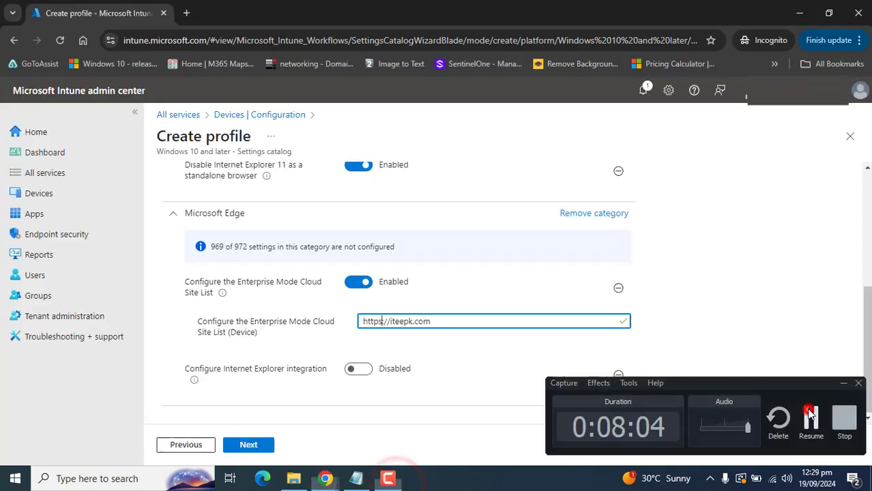
pyautogui.click(808, 409)
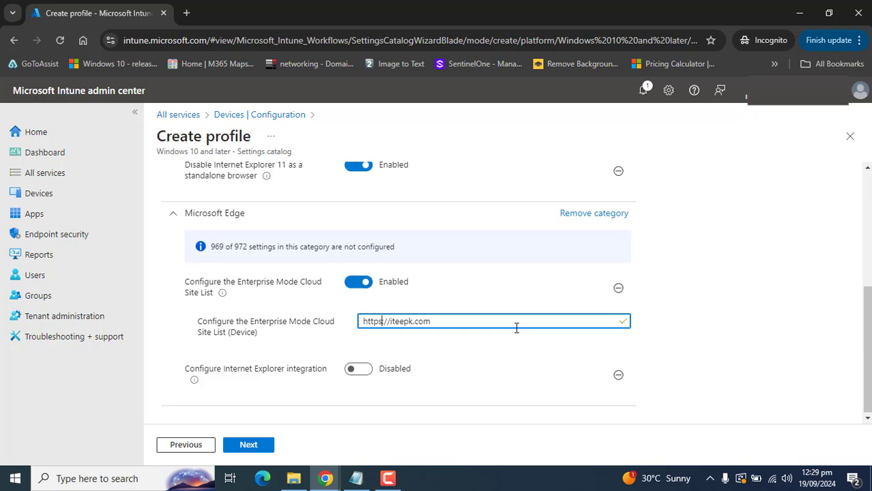
pyautogui.click(400, 478)
pyautogui.click(399, 477)
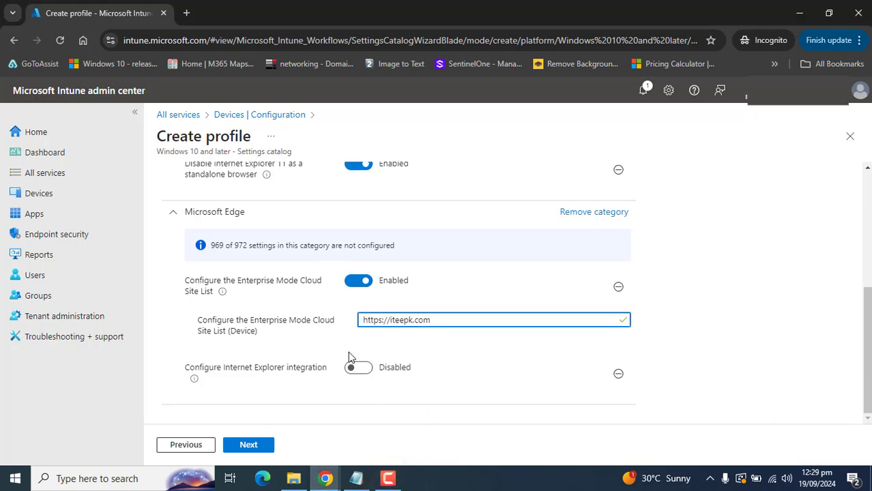
# Step: Enable Internet Explorer integration with 'Internet Explorer mode' and continue to Scope tags
pyautogui.click(361, 367)
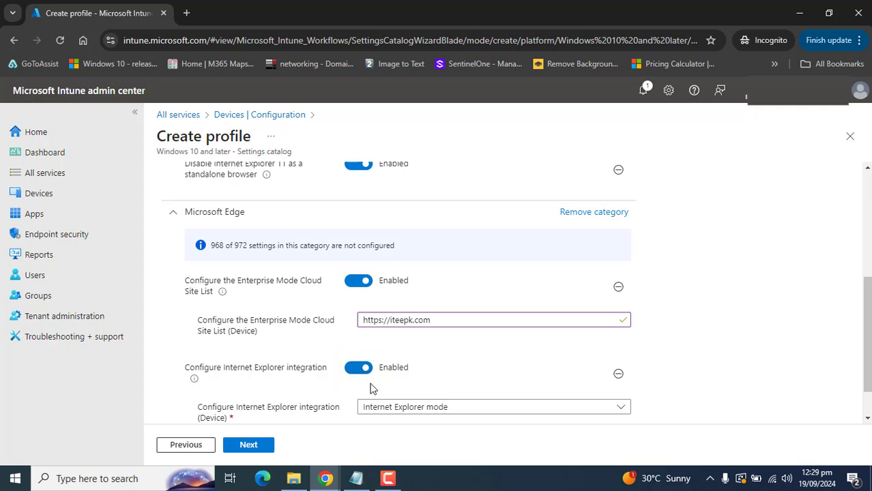
pyautogui.scroll(-1, 744, 333)
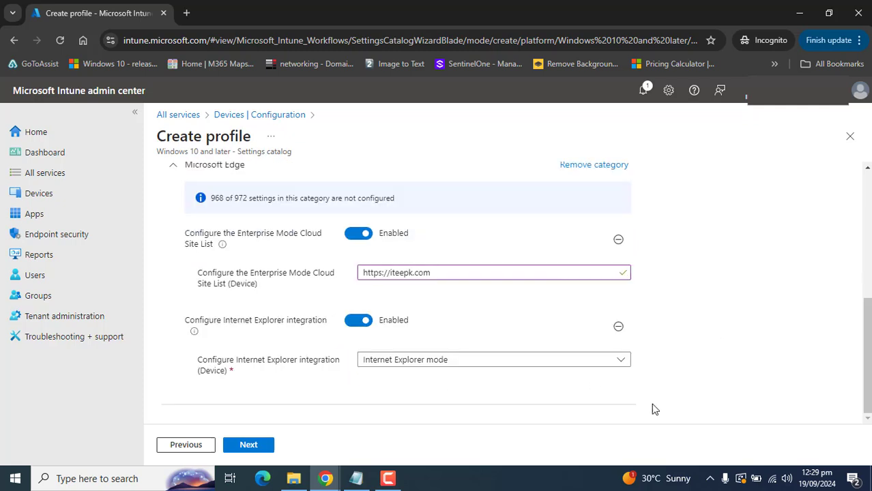
pyautogui.click(405, 369)
pyautogui.click(405, 366)
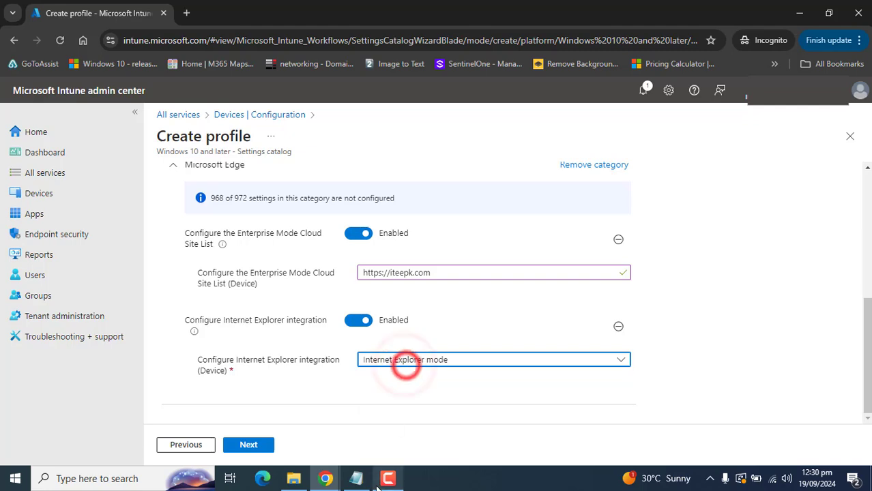
pyautogui.moveTo(866, 333)
pyautogui.mouseDown()
pyautogui.moveTo(866, 308)
pyautogui.moveTo(866, 332)
pyautogui.mouseUp()
pyautogui.click(262, 444)
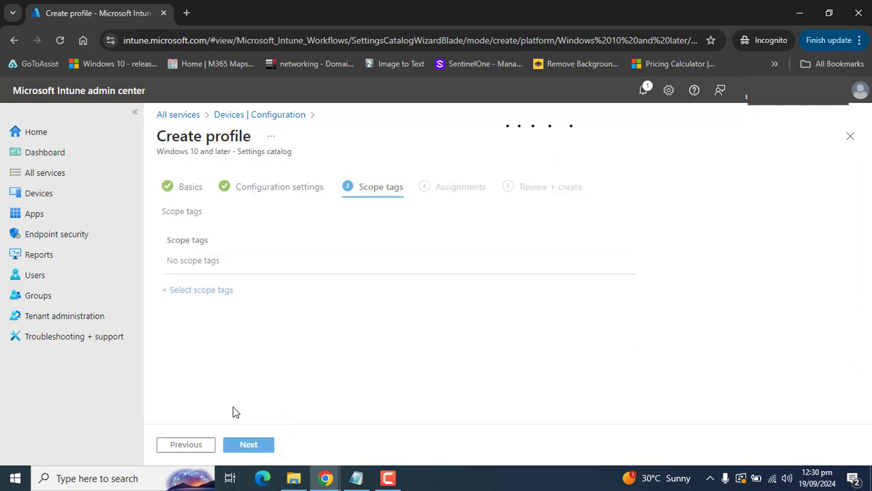
# Step: Skip Scope tags and add Admin-Group as an included group under Assignments
pyautogui.click(249, 445)
pyautogui.click(388, 479)
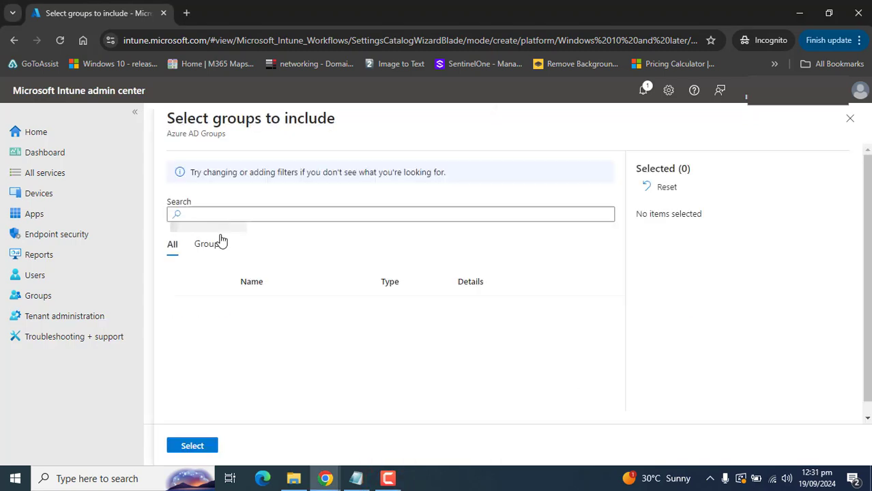
pyautogui.click(209, 246)
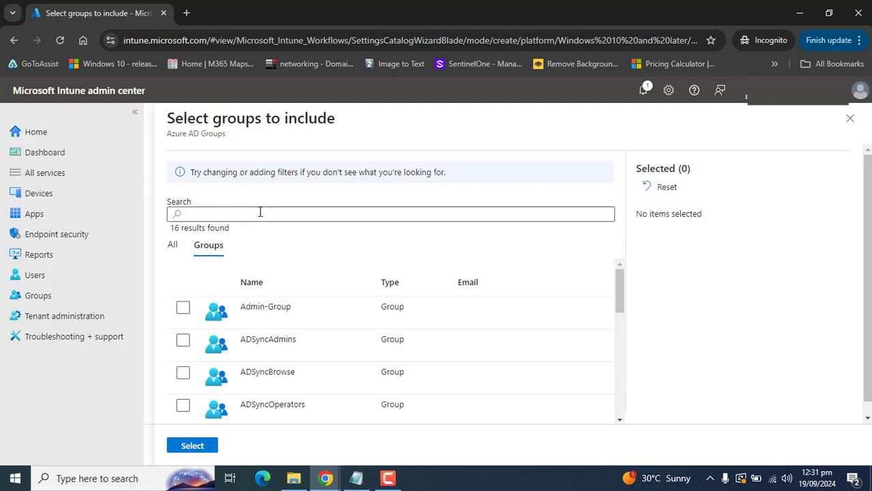
pyautogui.click(183, 309)
pyautogui.click(187, 448)
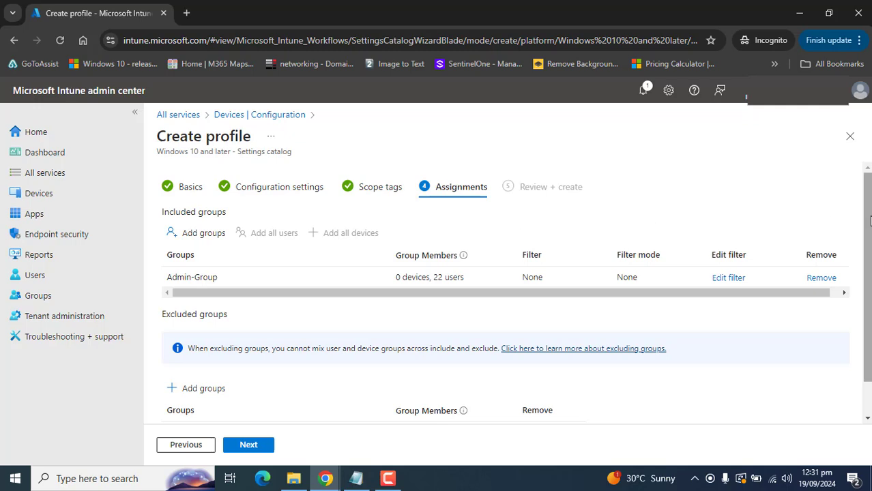
pyautogui.moveTo(868, 225); pyautogui.dragTo(871, 263)
pyautogui.moveTo(163, 273); pyautogui.dragTo(249, 371)
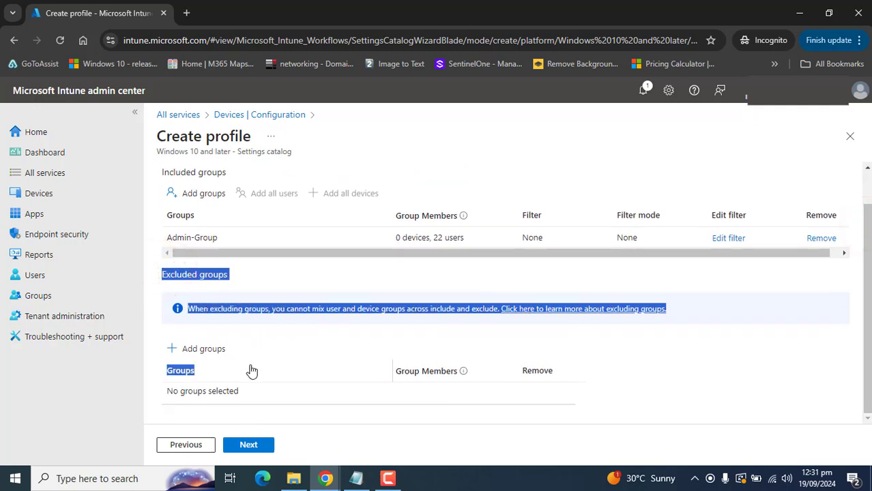
pyautogui.click(506, 467)
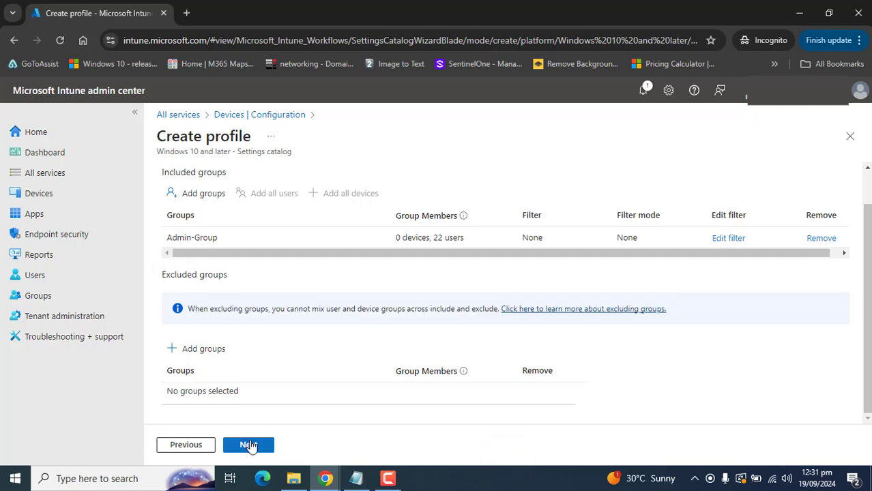
# Step: Review the summary, collapse the Microsoft Edge section, and create the Block Internet Explorer profile
pyautogui.click(249, 445)
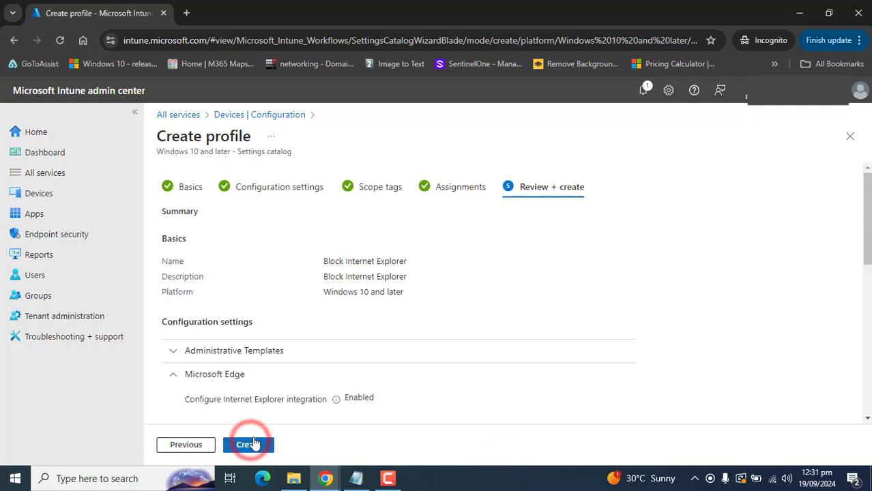
pyautogui.moveTo(870, 228); pyautogui.dragTo(870, 380)
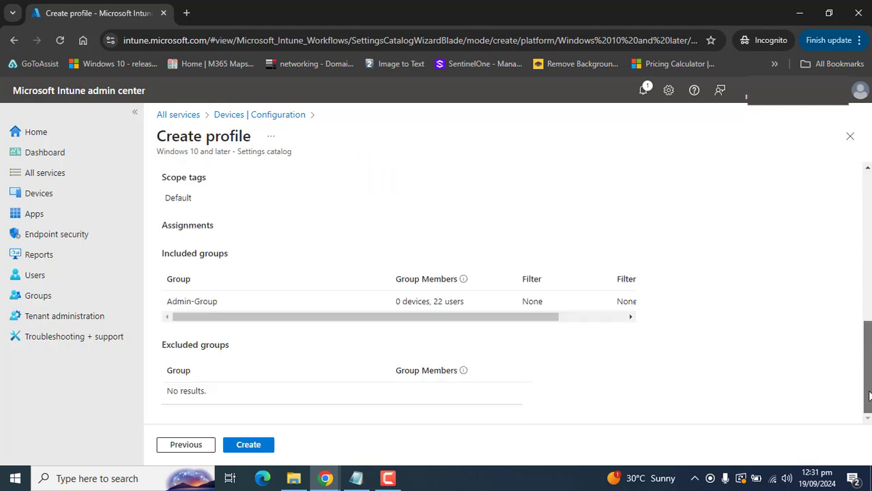
pyautogui.scroll(10, 248, 409)
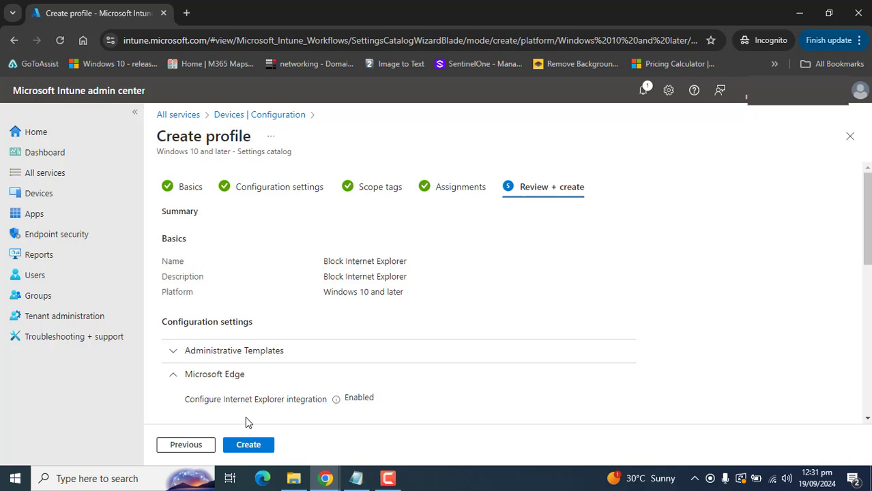
pyautogui.click(174, 374)
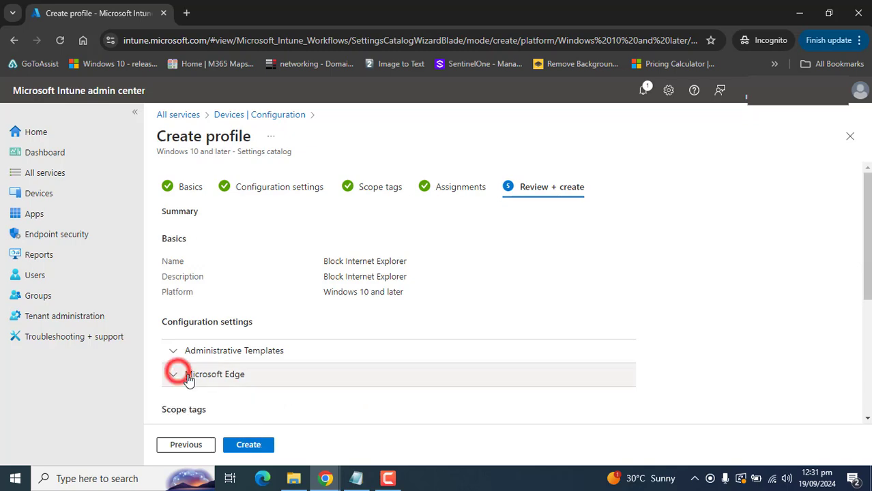
pyautogui.click(259, 448)
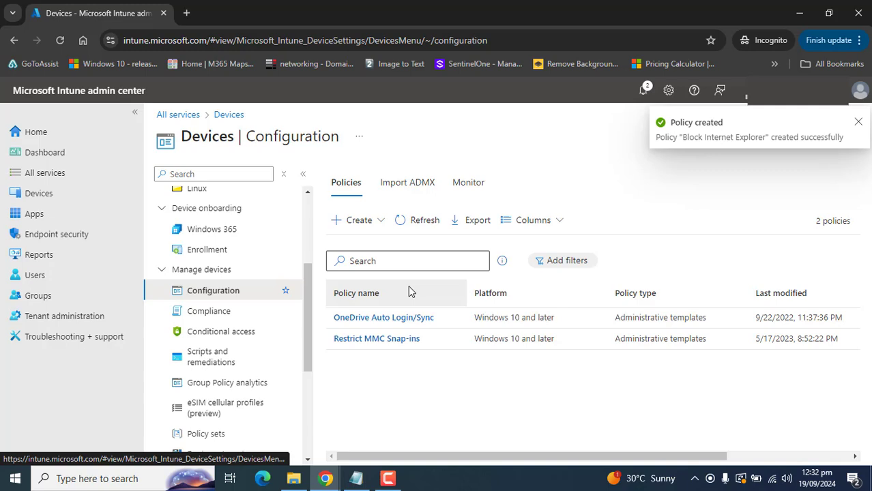
# Step: Reload the Policies list and open the new 'Block Internet Explorer' profile's overview page
pyautogui.click(417, 221)
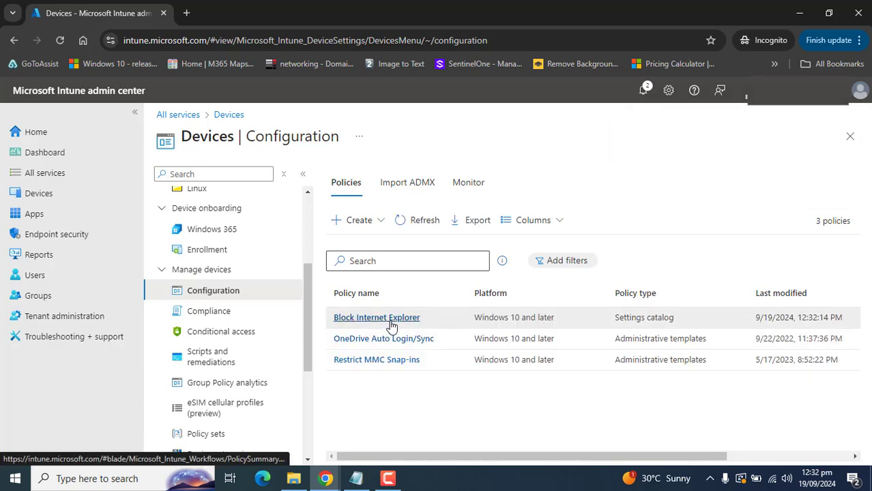
pyautogui.click(391, 321)
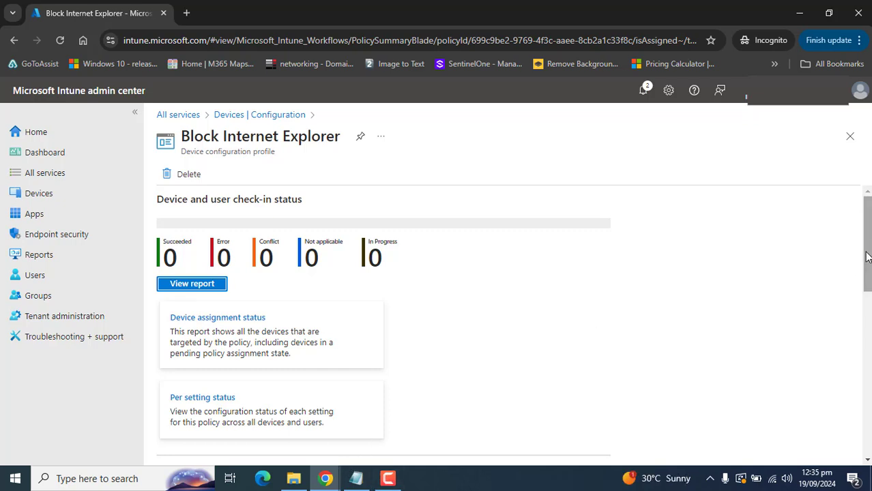
pyautogui.moveTo(867, 260)
pyautogui.mouseDown()
pyautogui.moveTo(867, 362)
pyautogui.moveTo(865, 258)
pyautogui.mouseUp()
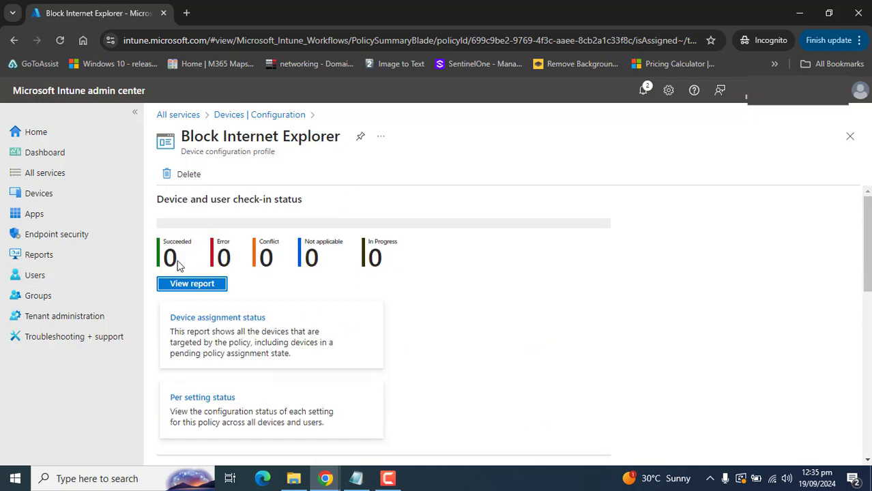
pyautogui.moveTo(167, 257); pyautogui.dragTo(372, 259)
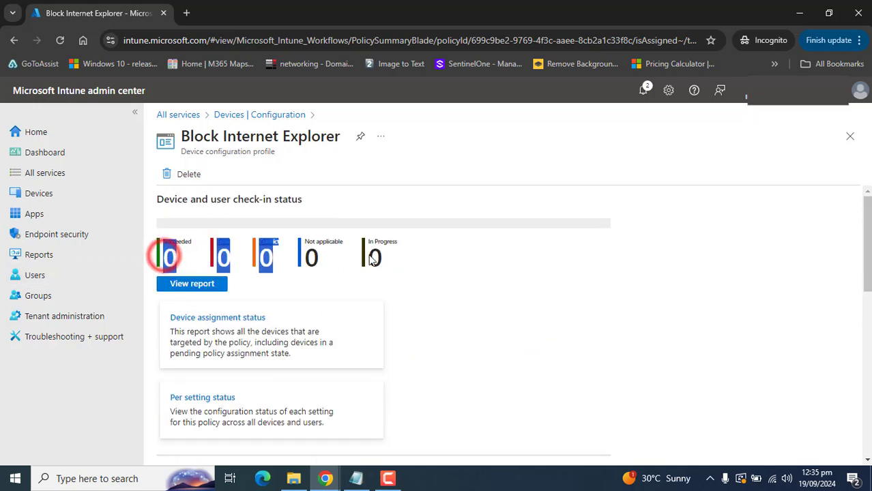
pyautogui.click(531, 286)
pyautogui.moveTo(867, 260); pyautogui.dragTo(798, 442)
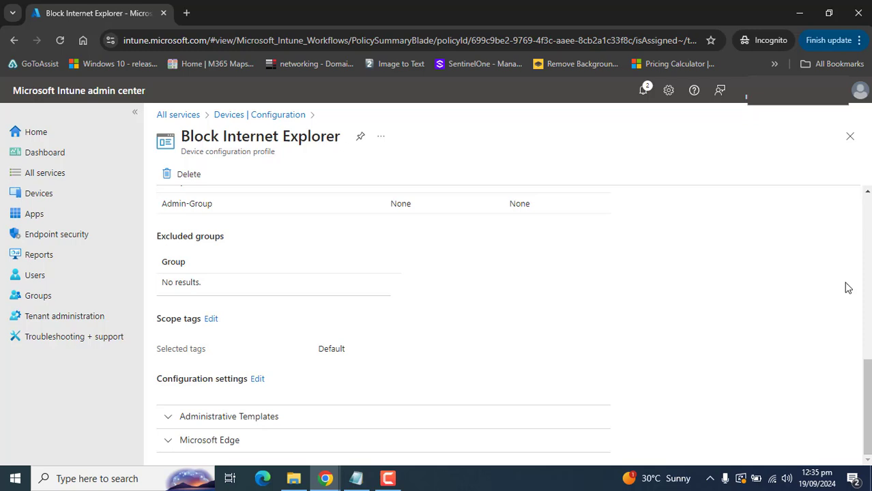
pyautogui.moveTo(867, 409); pyautogui.dragTo(438, 383)
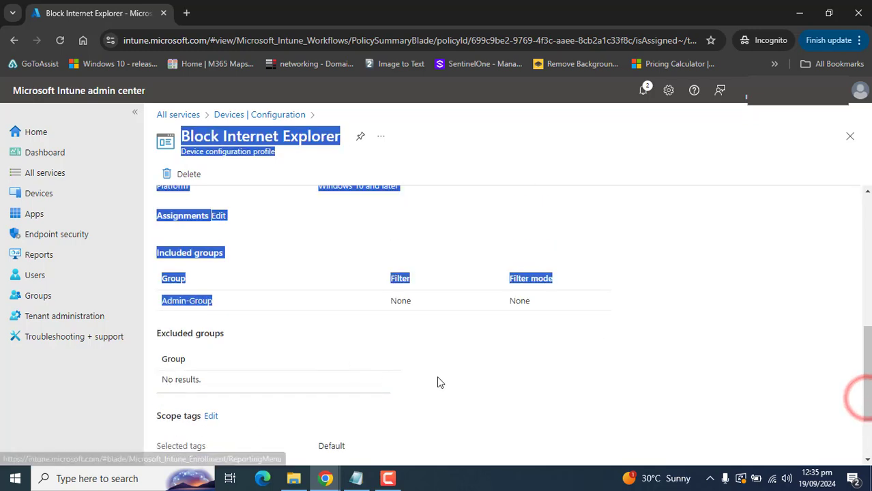
pyautogui.click(580, 355)
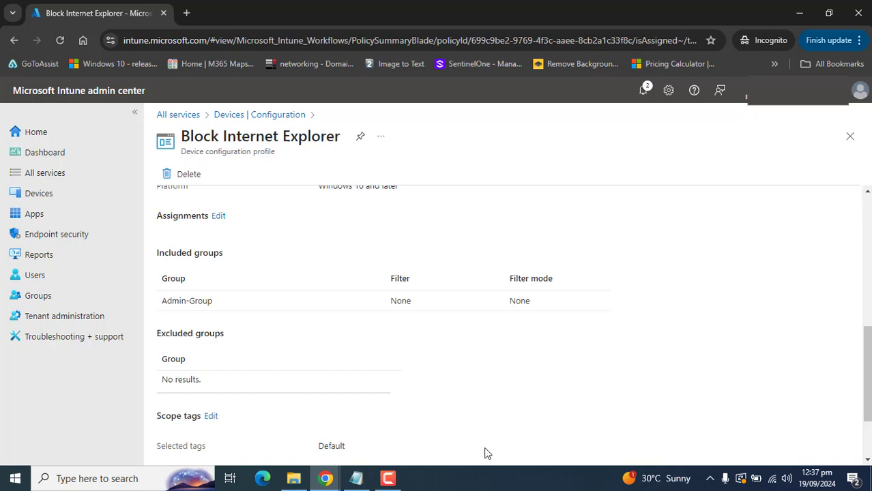
pyautogui.click(388, 479)
pyautogui.click(387, 478)
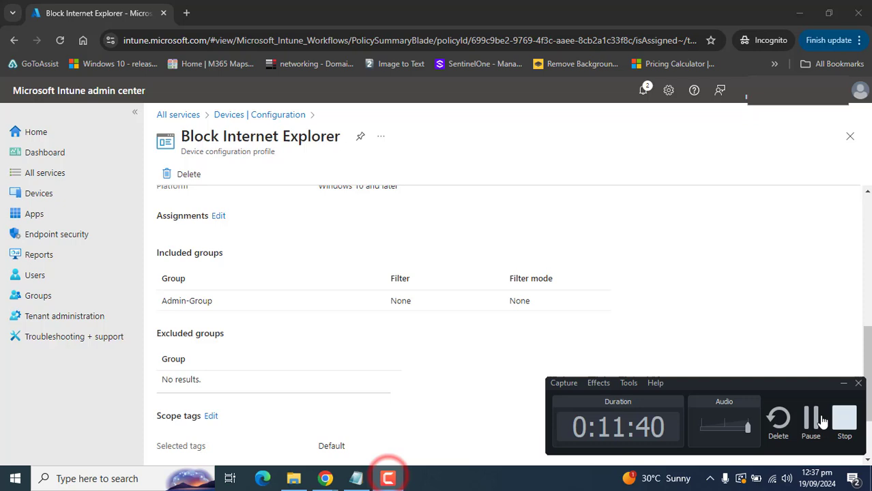
pyautogui.click(822, 422)
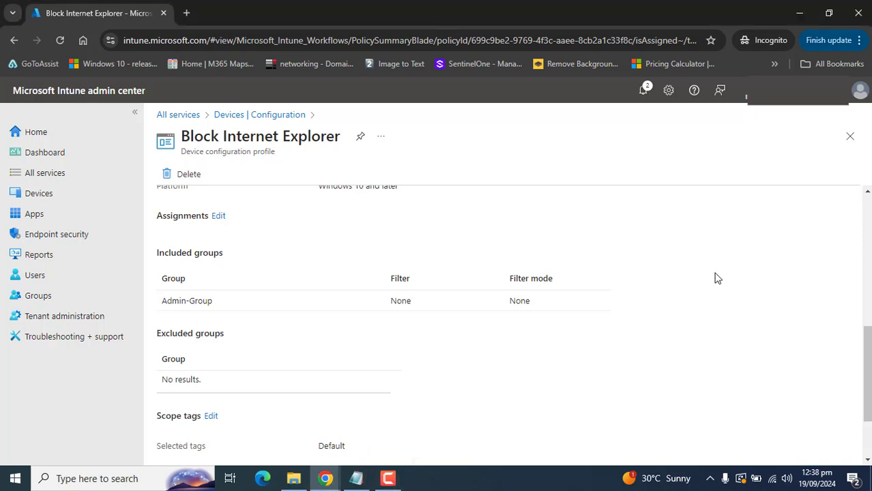